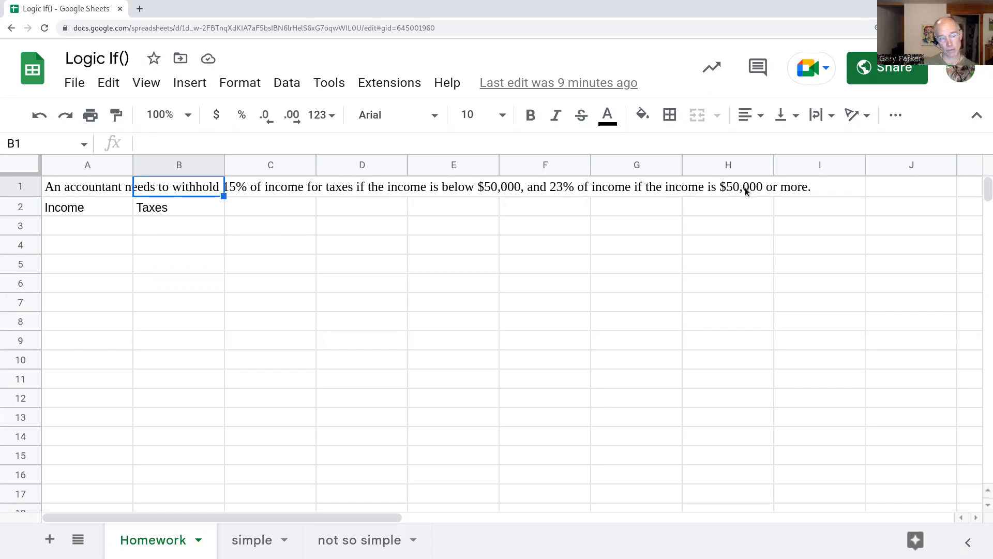
- Enter the incomes 35000, 65000, 10000 and 100000 into A3:A6
click(109, 223)
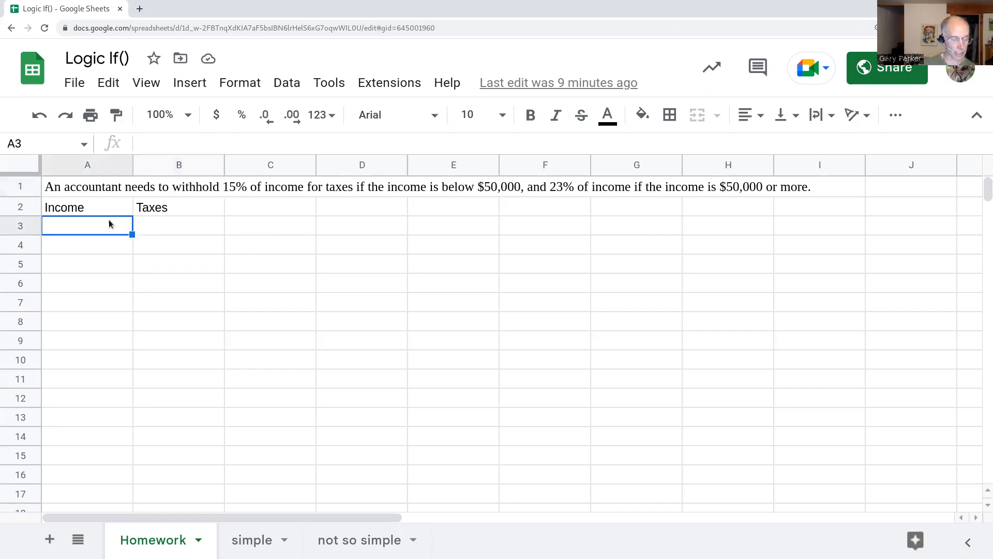
text(3)
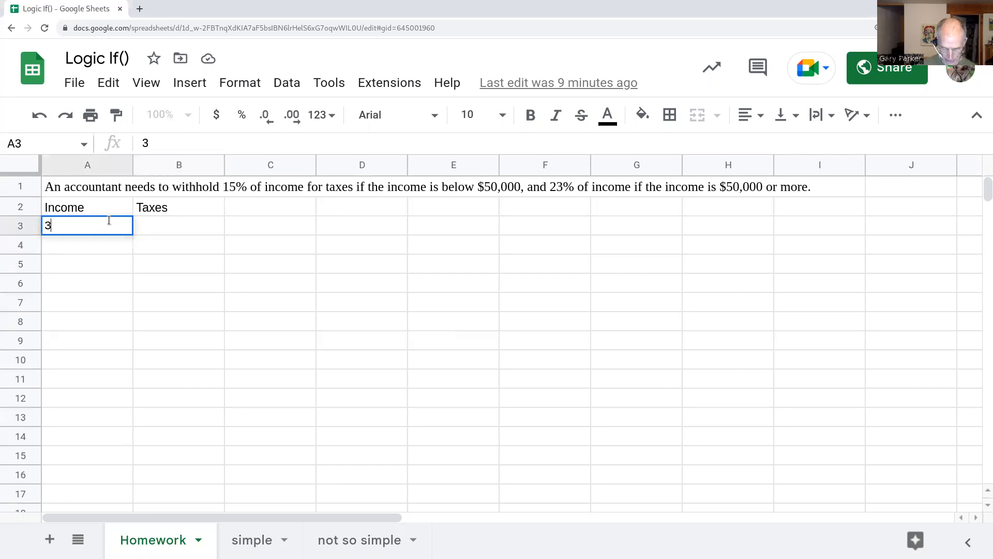
text(5000)
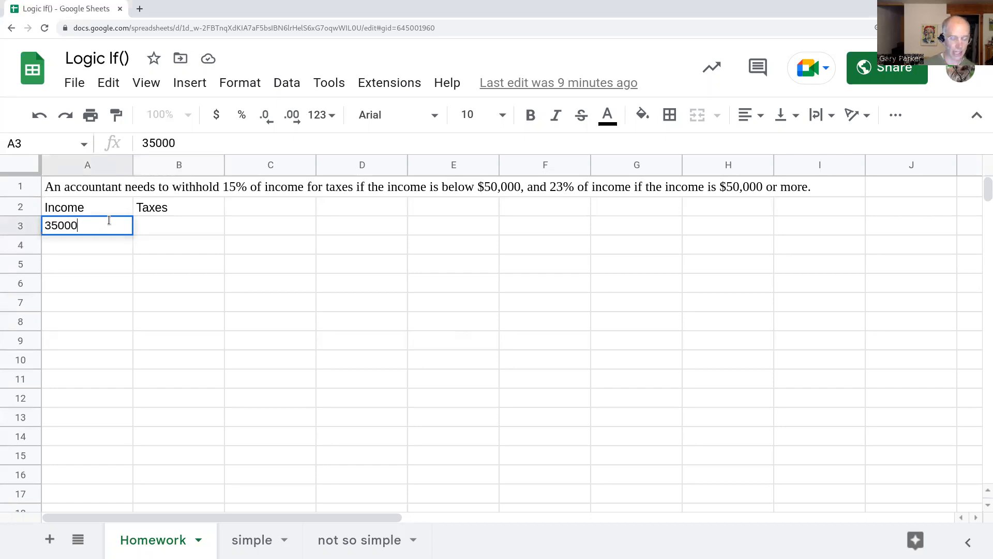
key(Return)
text(65,000)
key(Return)
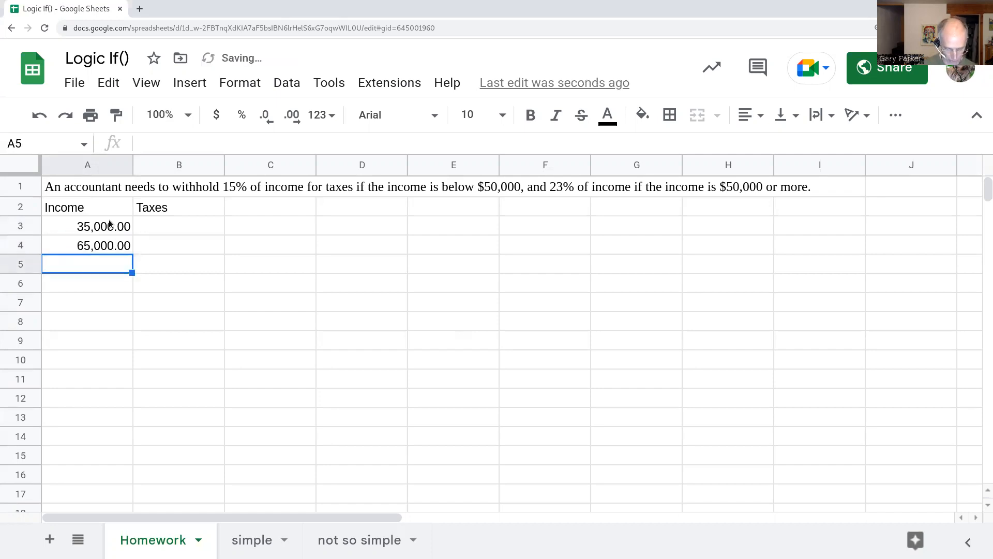
text(10000)
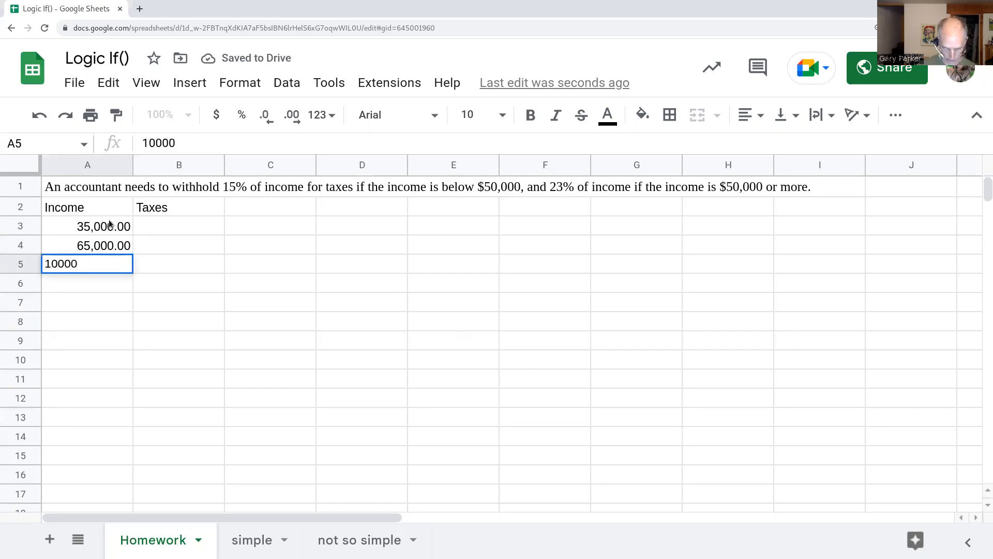
key(Return)
text(100000)
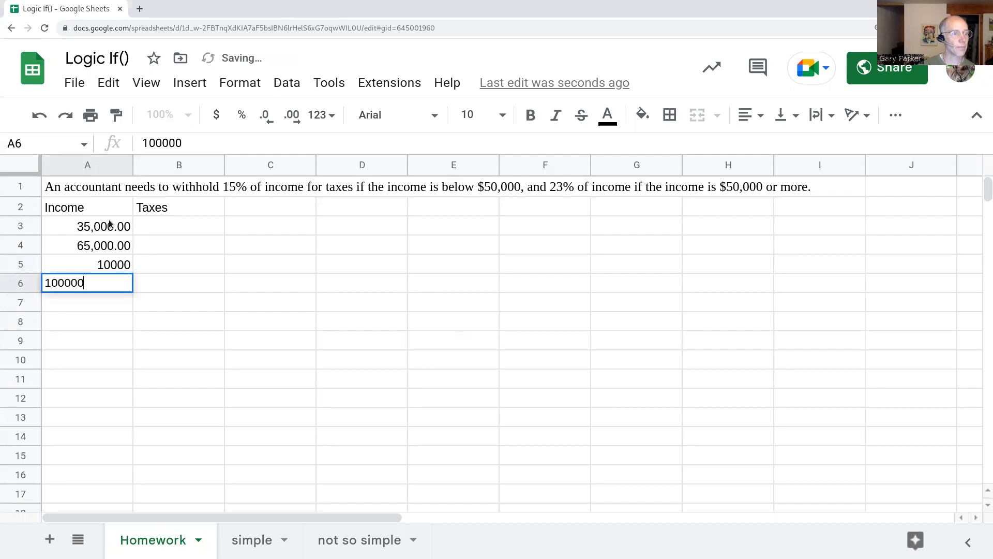
key(Return)
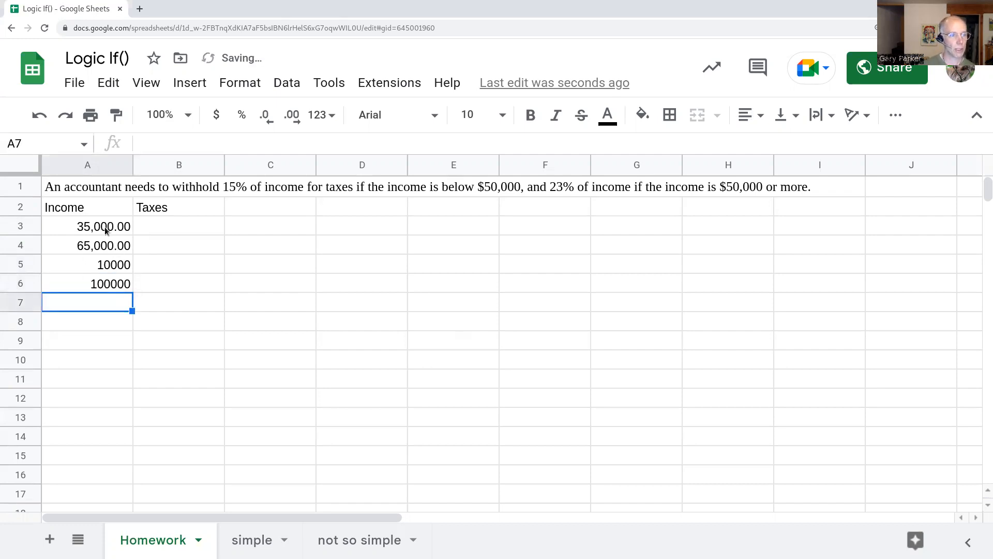
- Format the incomes in A3:A6 as currency
drag(105, 228, 103, 287)
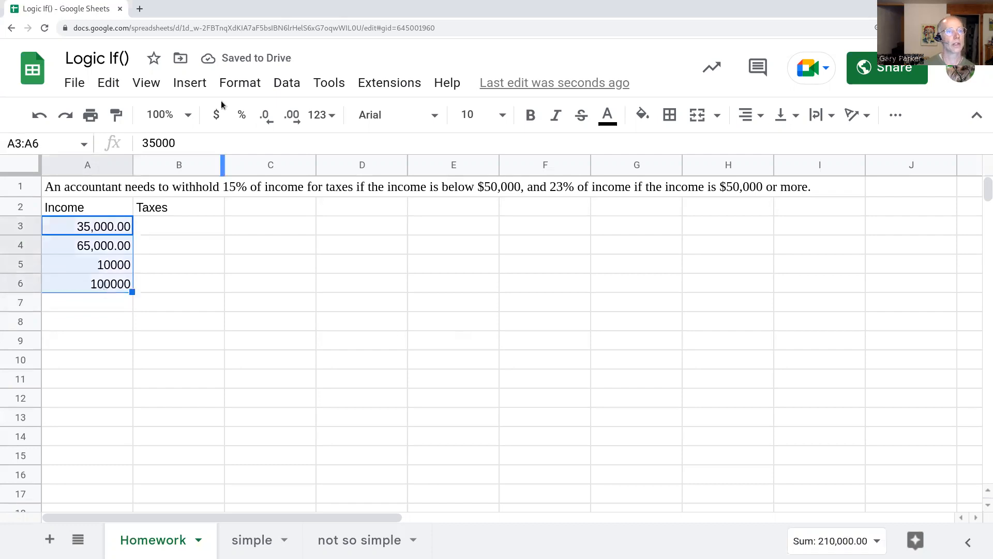
click(217, 114)
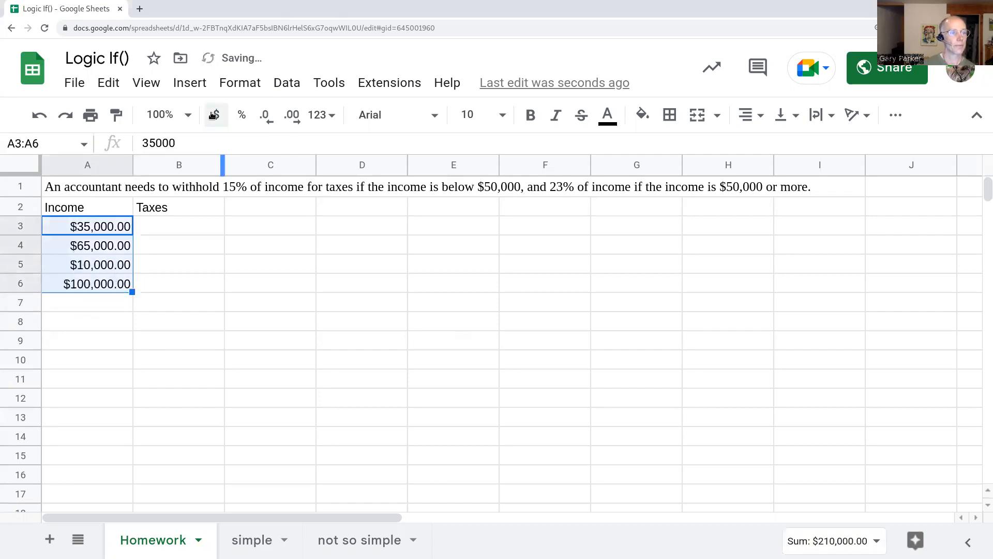
click(163, 228)
- Build =if(A3<50000,A3*0.15,A3*0.23) in B3, correcting the final 0.23 argument
text(=)
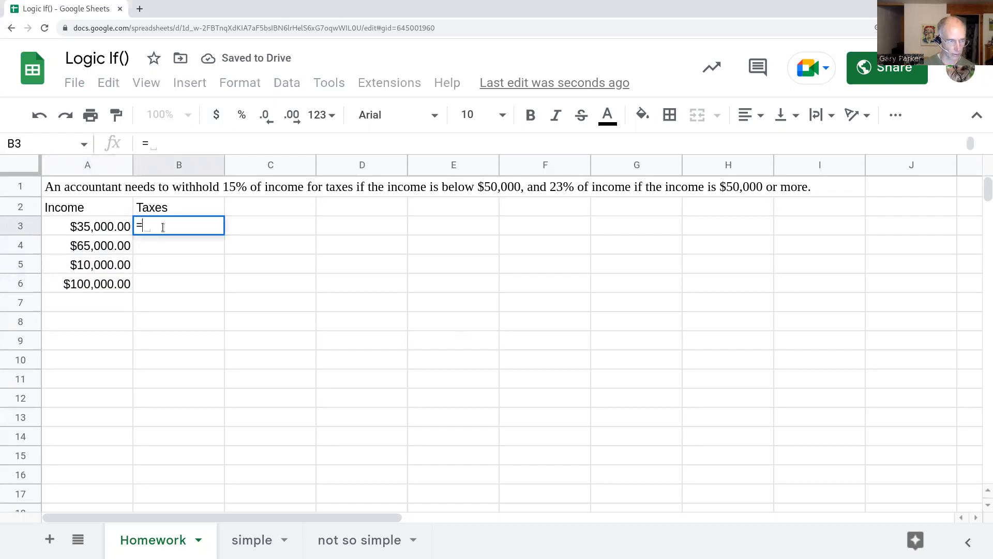
text(if()
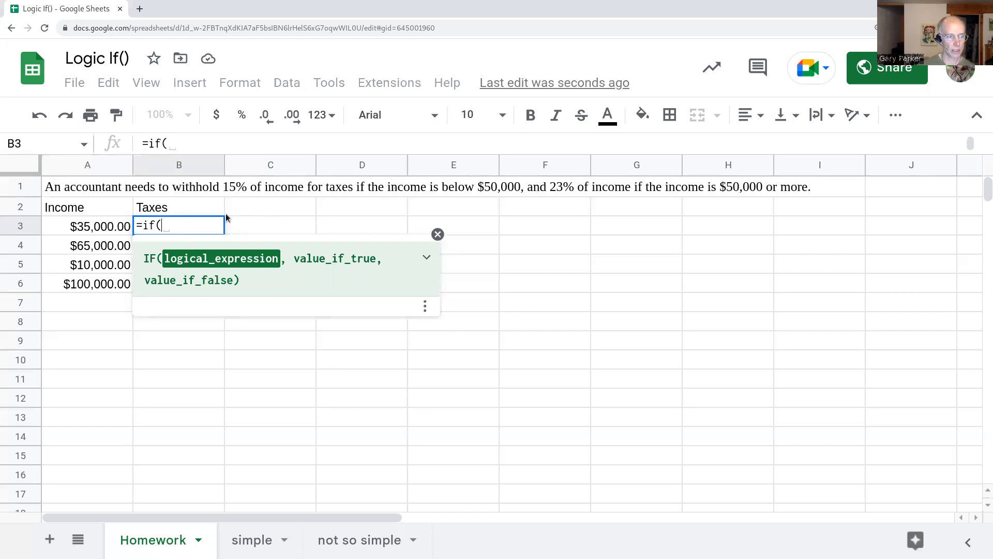
click(73, 230)
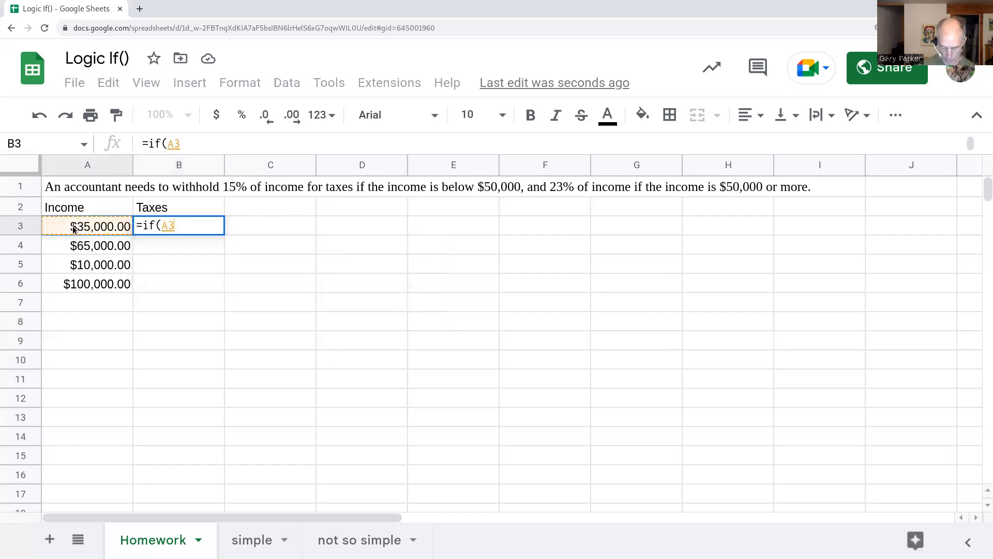
text(<)
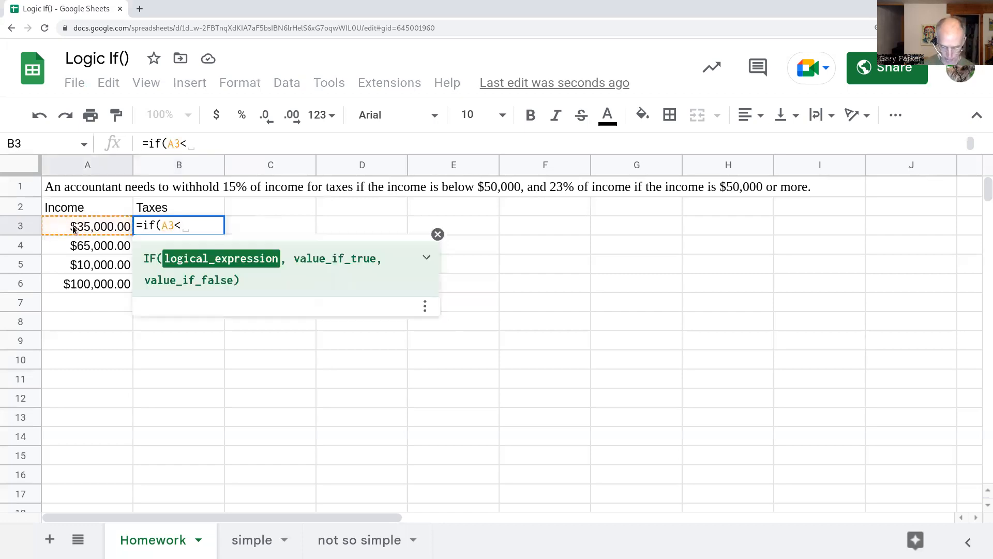
text(50000)
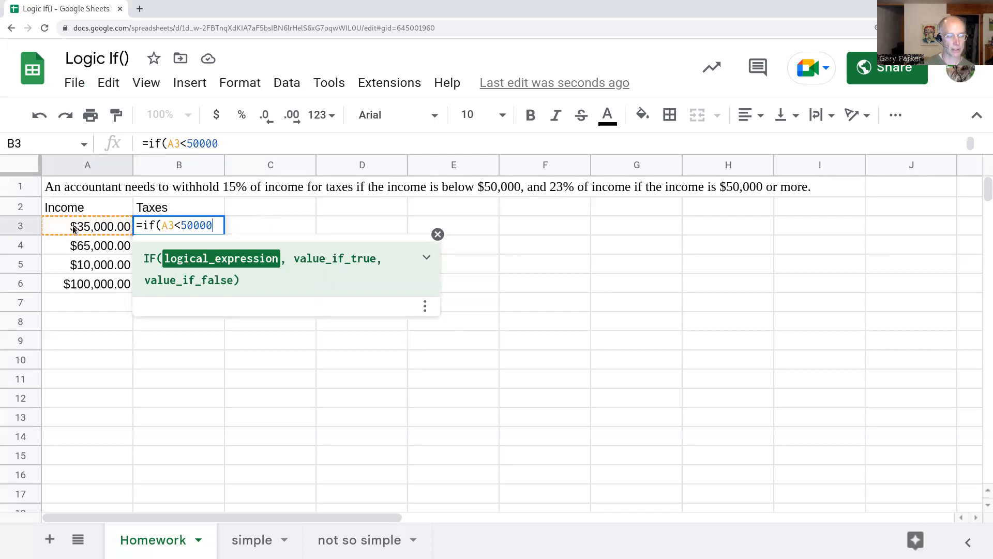
text(,)
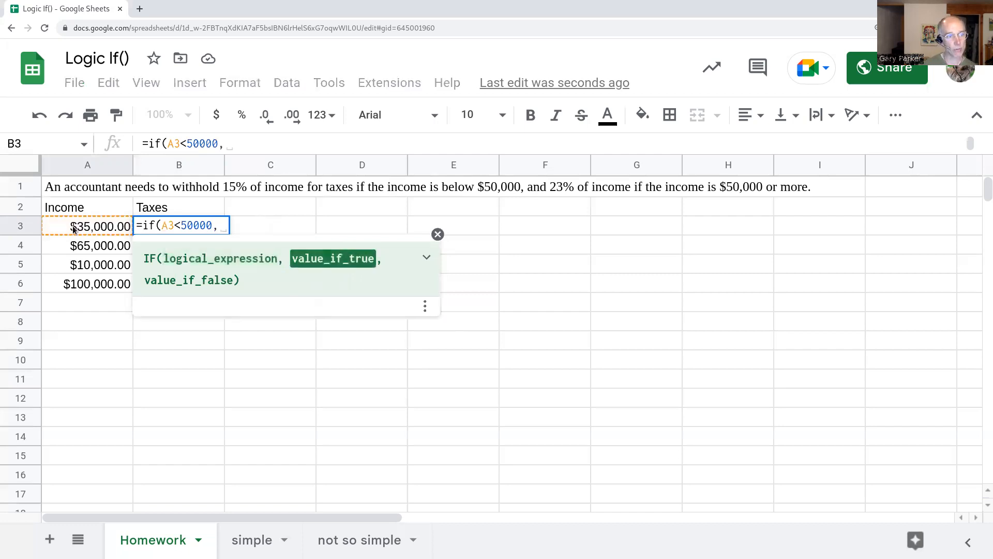
click(74, 229)
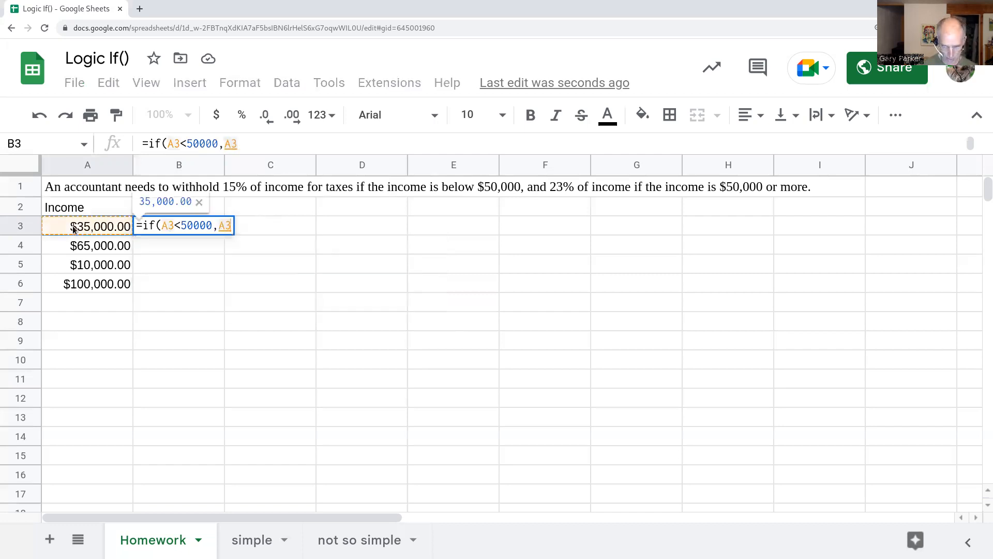
text(*)
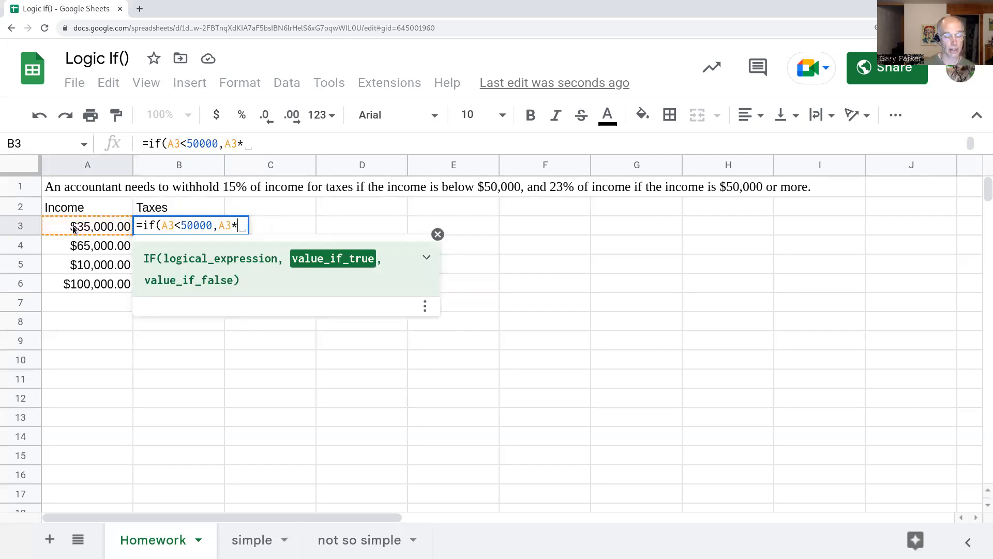
text(0.15)
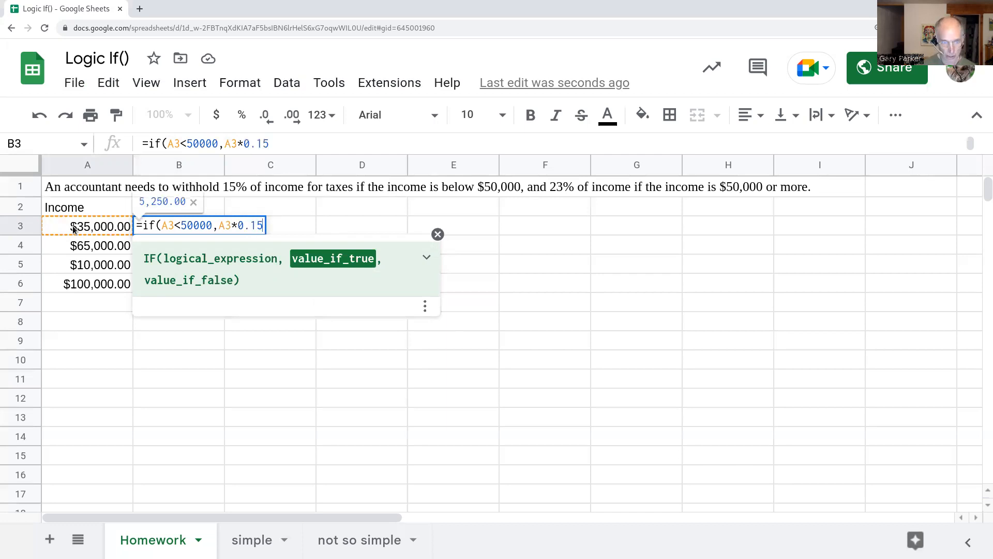
text(,)
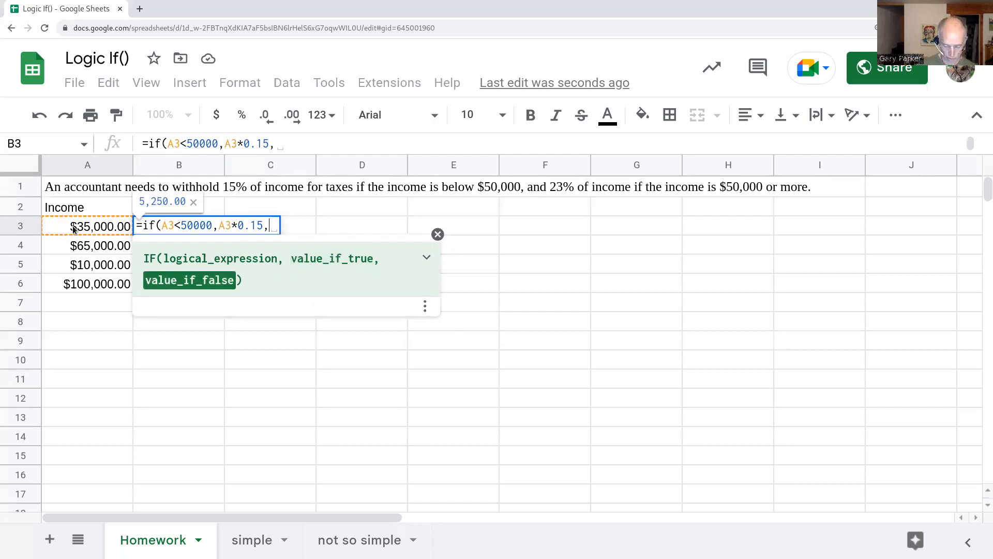
click(72, 230)
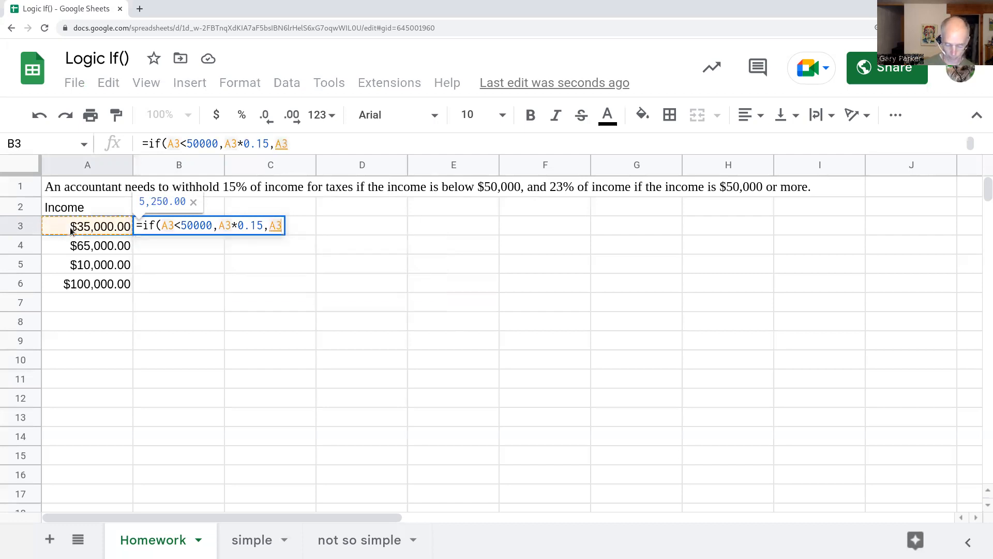
text(*)
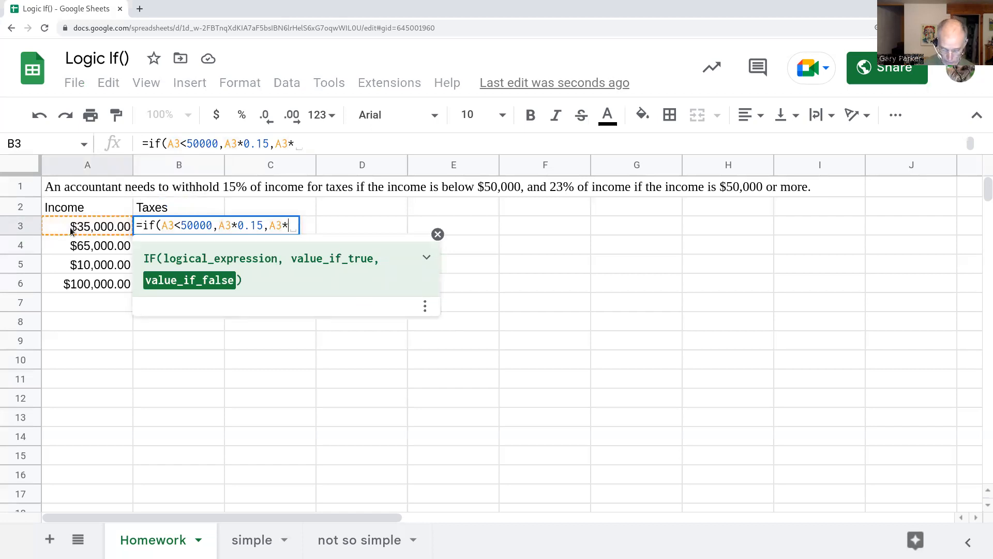
text(0.23)
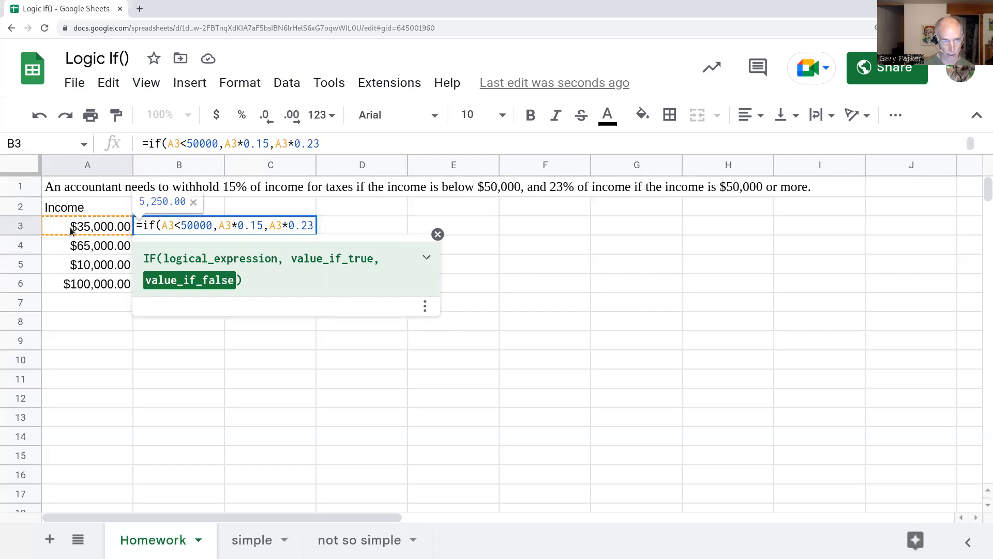
key(BackSpace)
key(BackSpace)
key(BackSpace)
key(BackSpace)
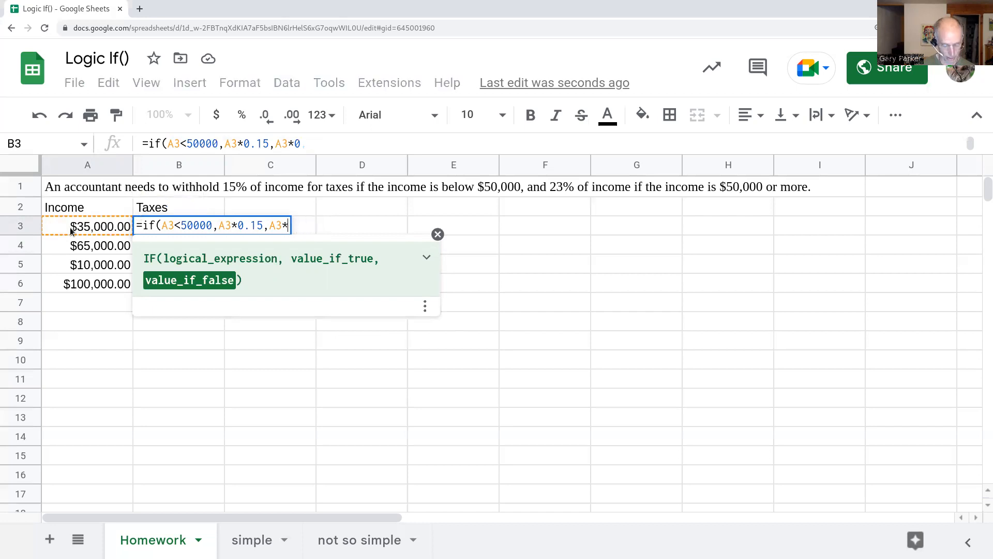
text(23%)
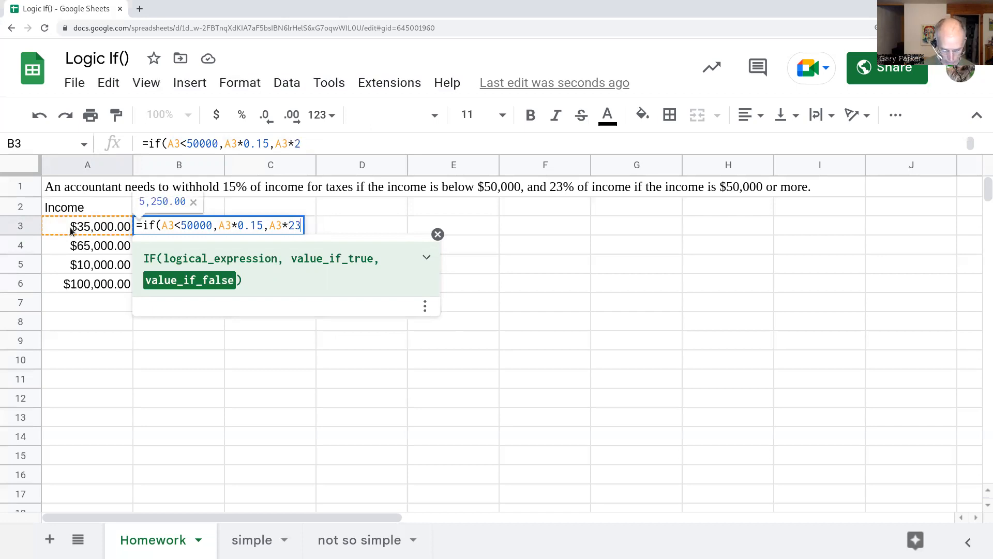
key(BackSpace)
key(BackSpace)
key(BackSpace)
text(0.23))
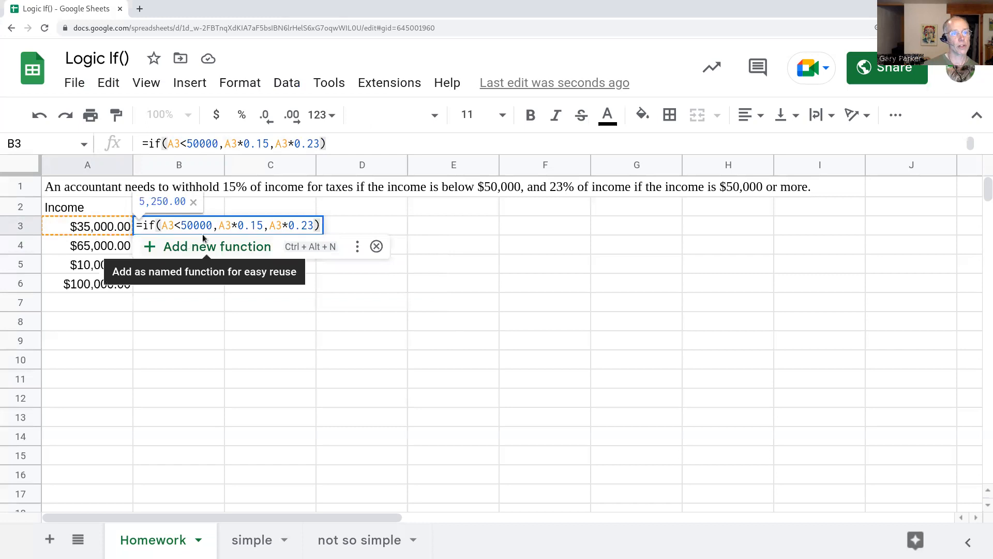
- Preview the condition and both tax branches, then commit B3's formula returning 5,250.00
drag(213, 226, 160, 226)
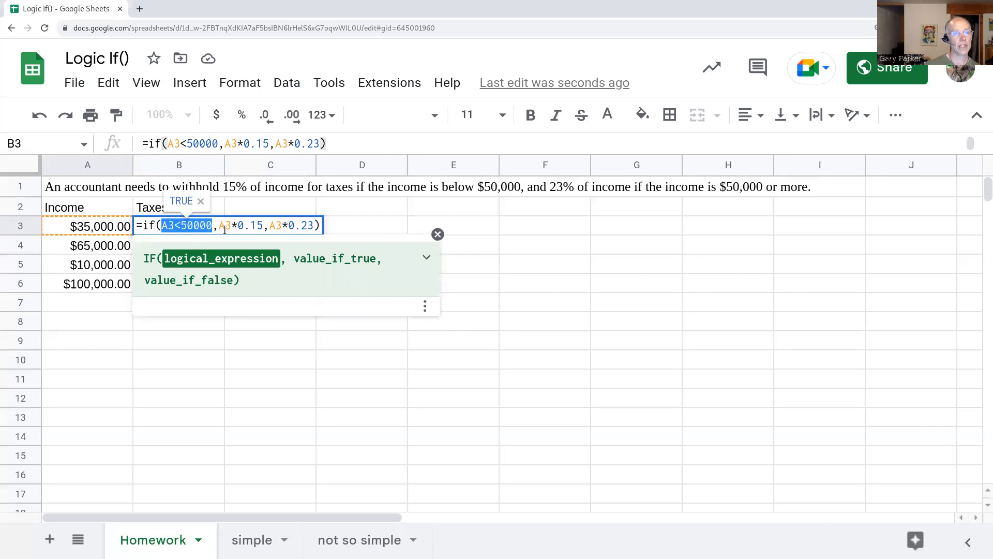
drag(218, 227, 261, 226)
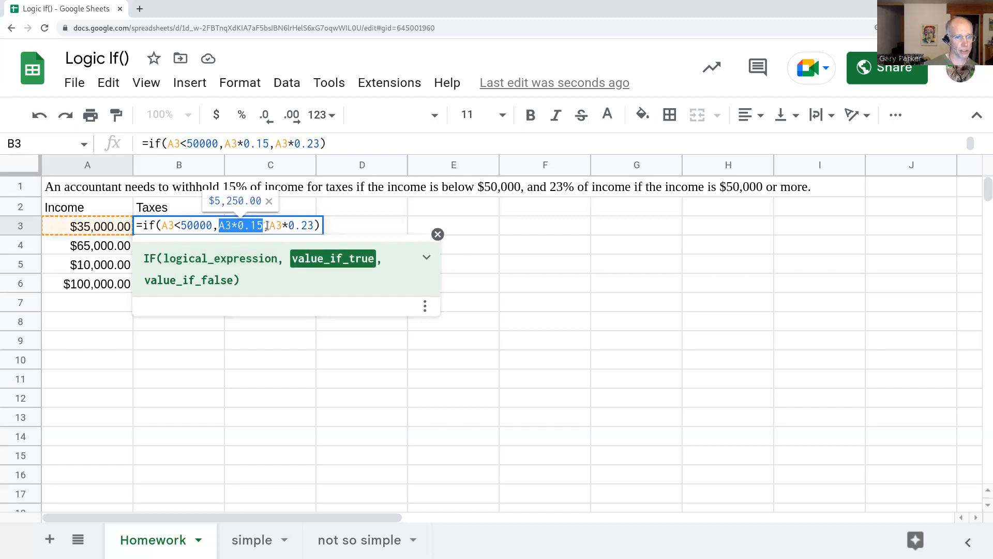
drag(269, 226, 316, 228)
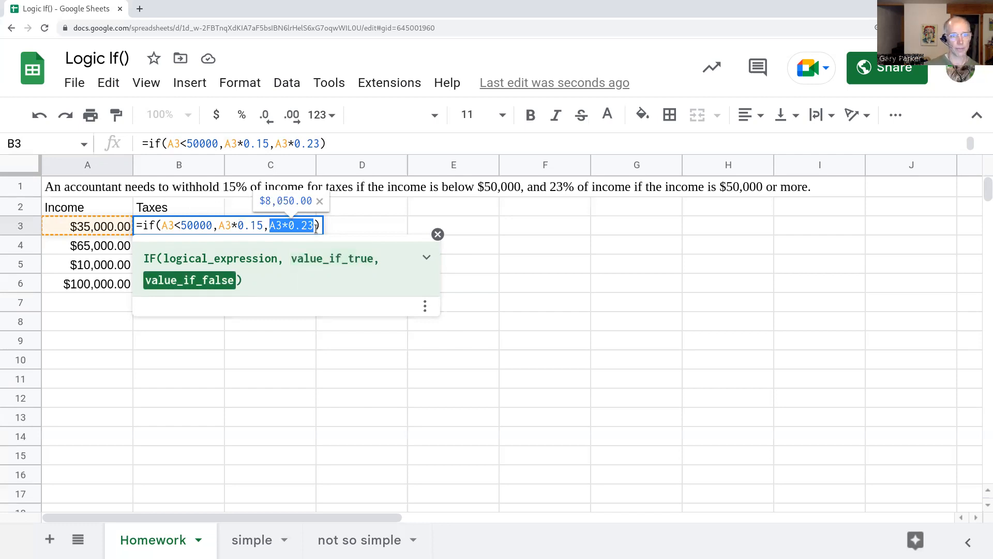
key(Return)
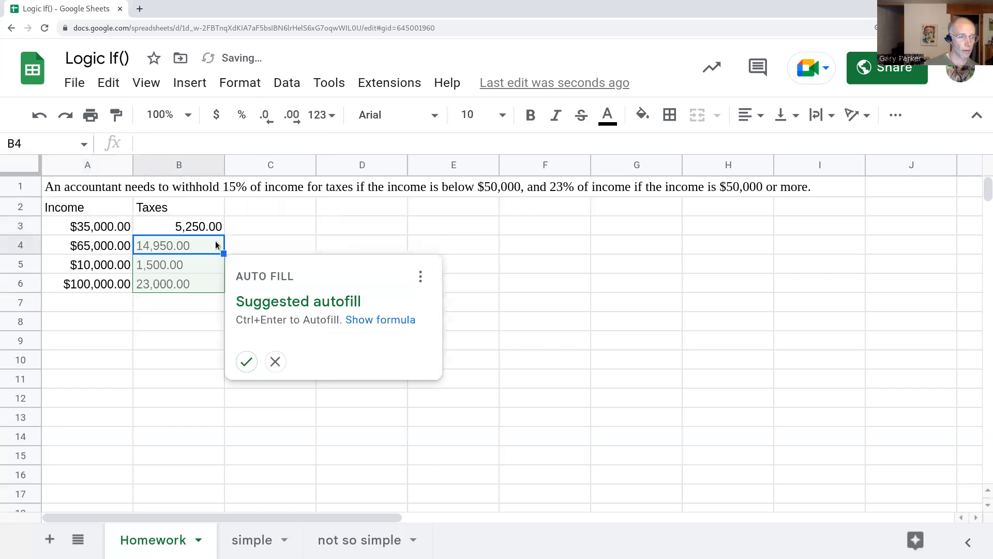
- Decline the B4:B6 autofill suggestion and enter a =A3*15% check in C3
click(275, 362)
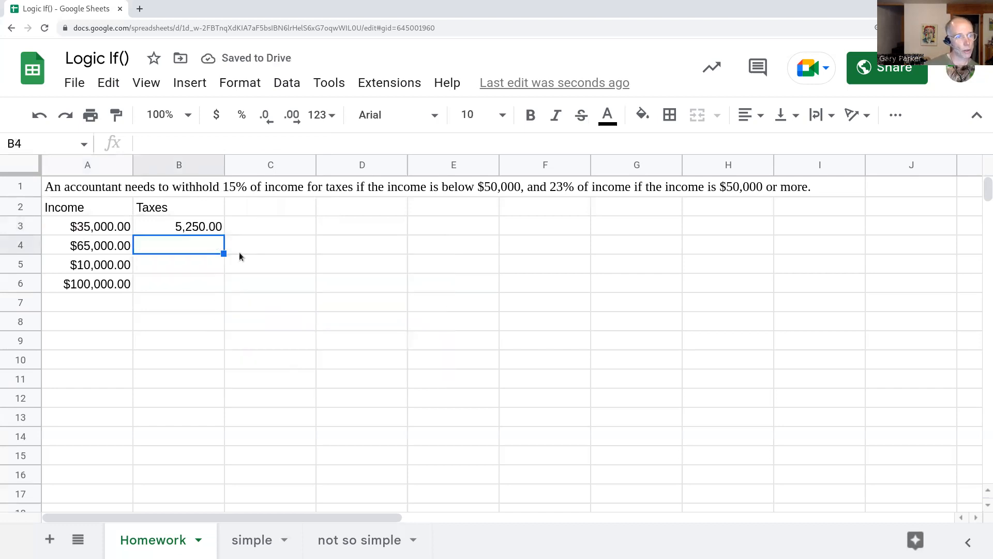
click(196, 226)
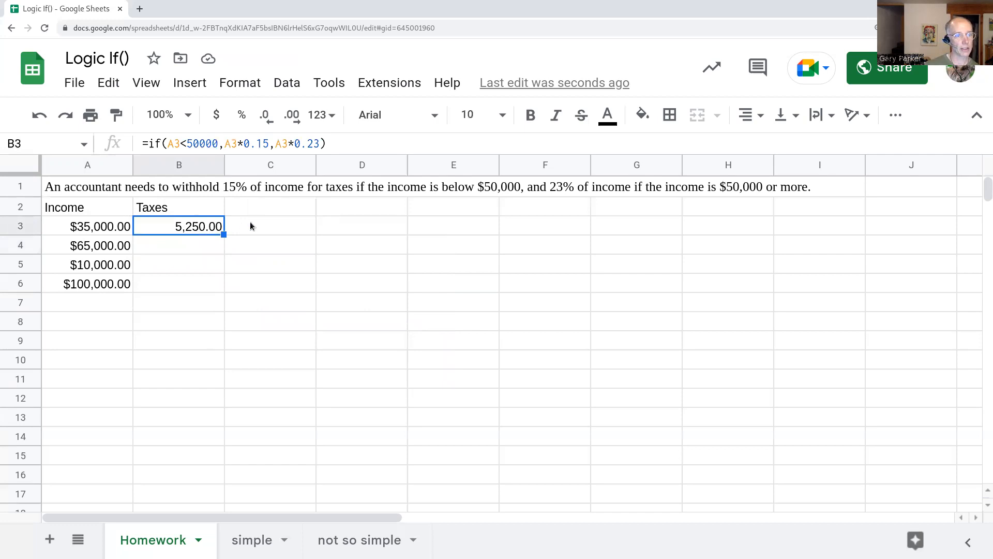
click(267, 227)
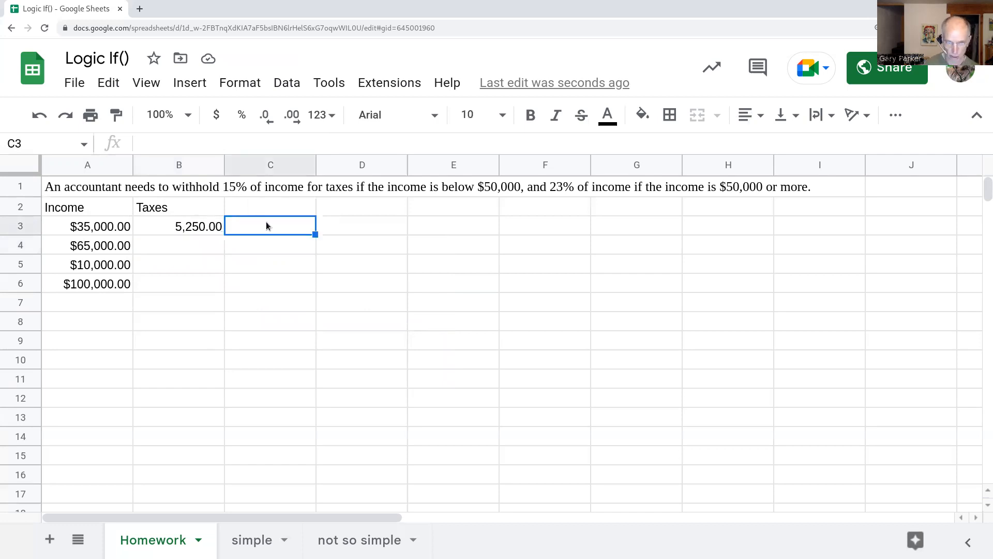
text(=)
click(110, 231)
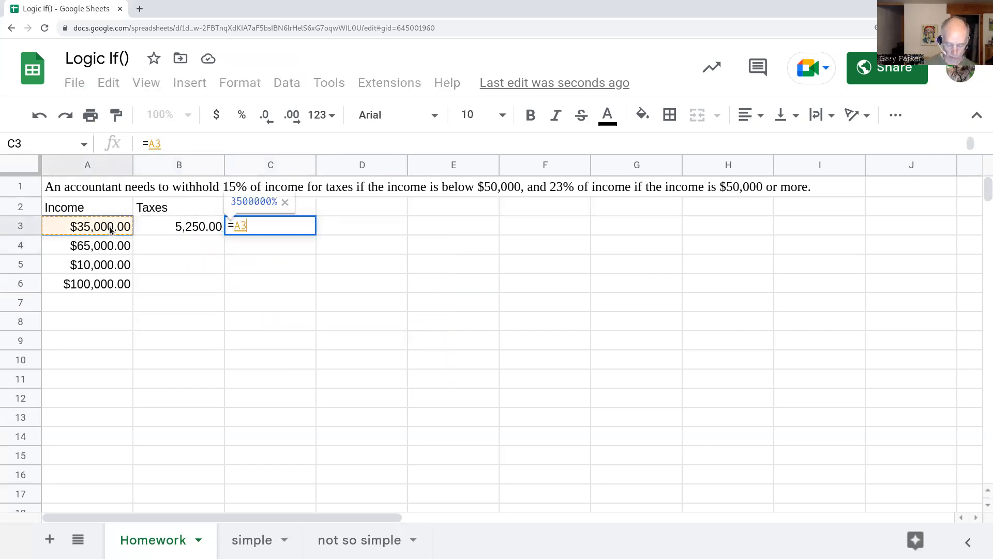
text(*15%)
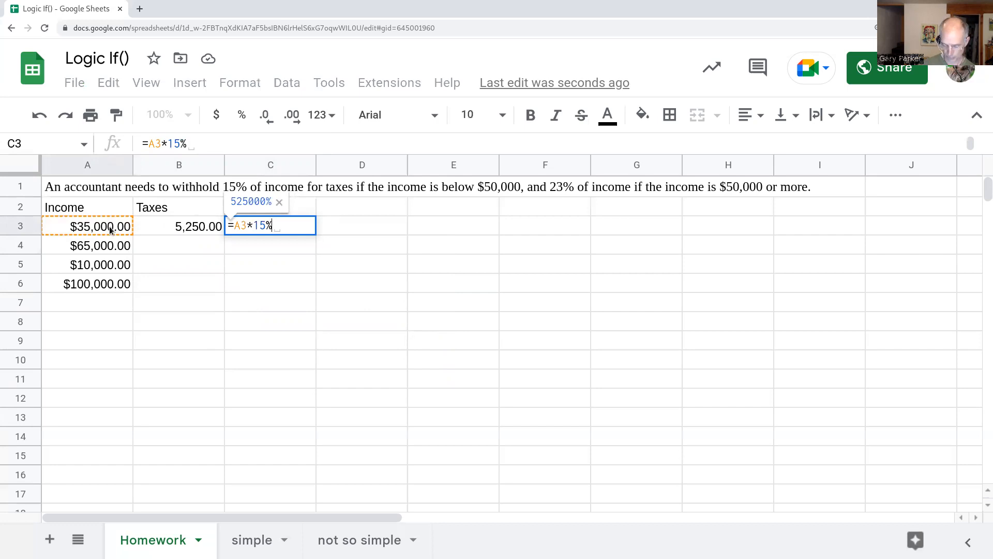
key(Return)
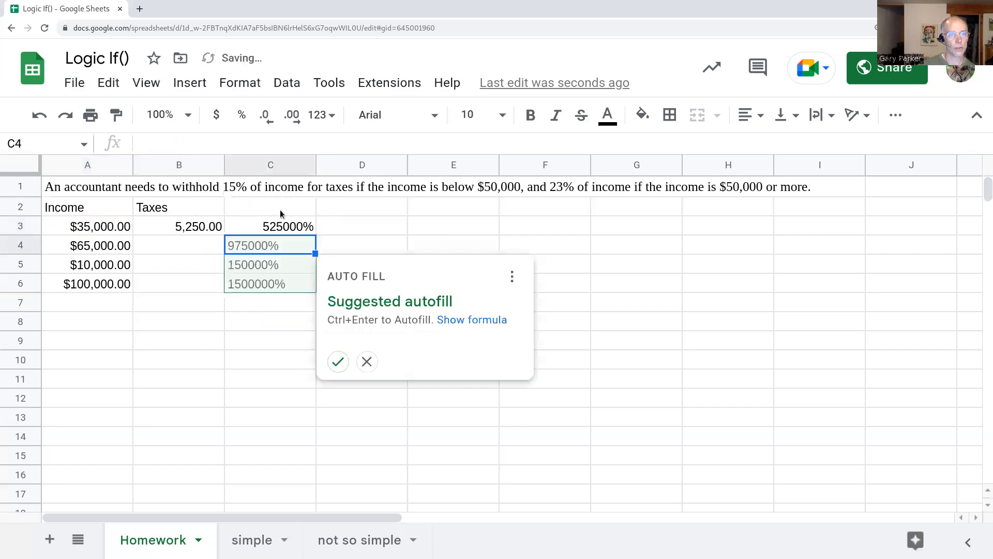
- Show the C3 check as currency, compare it with B3's 5,250.00, then clear C3
click(282, 230)
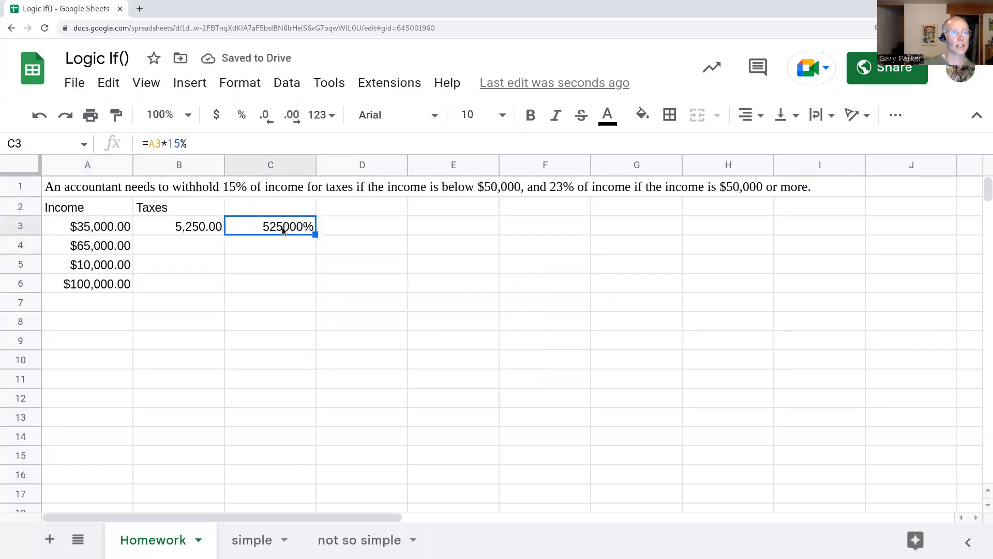
click(217, 114)
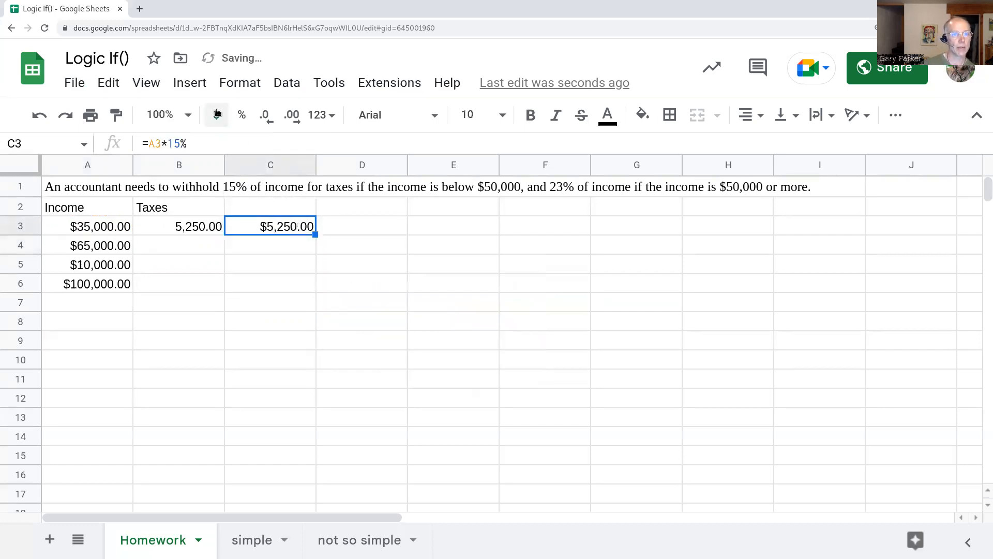
click(205, 231)
click(287, 232)
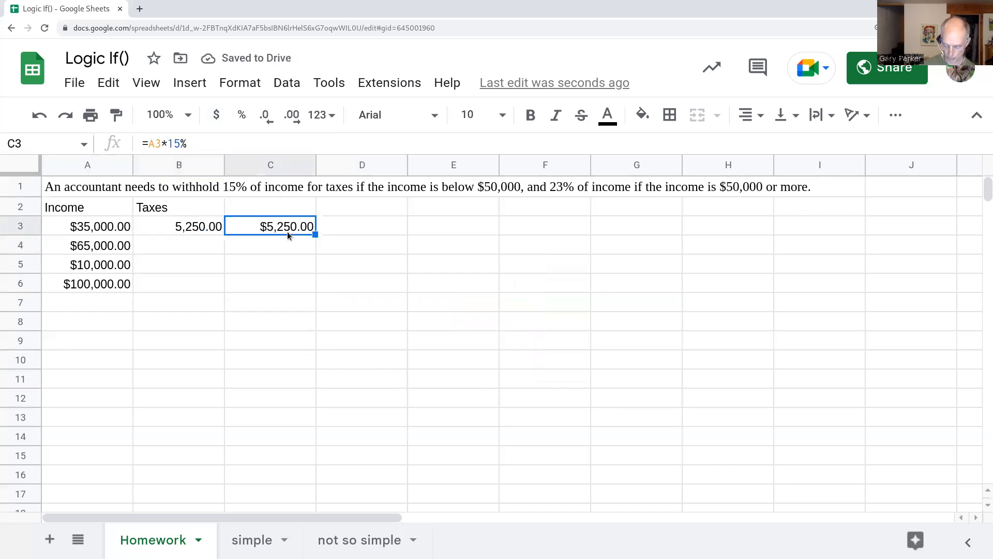
key(Delete)
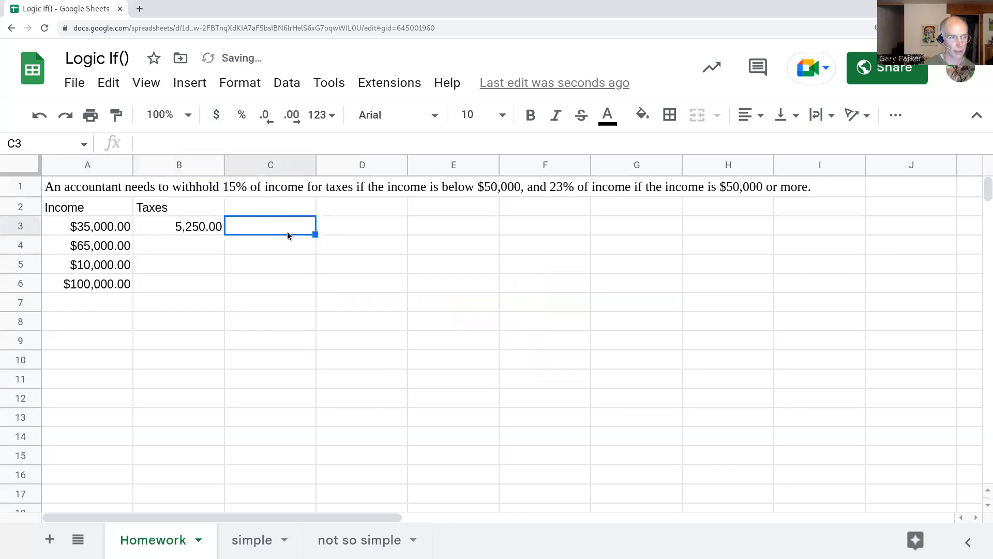
click(215, 227)
- Copy B3's IF formula into B4 and enter a =23%*A4 check in C4
drag(224, 235, 220, 247)
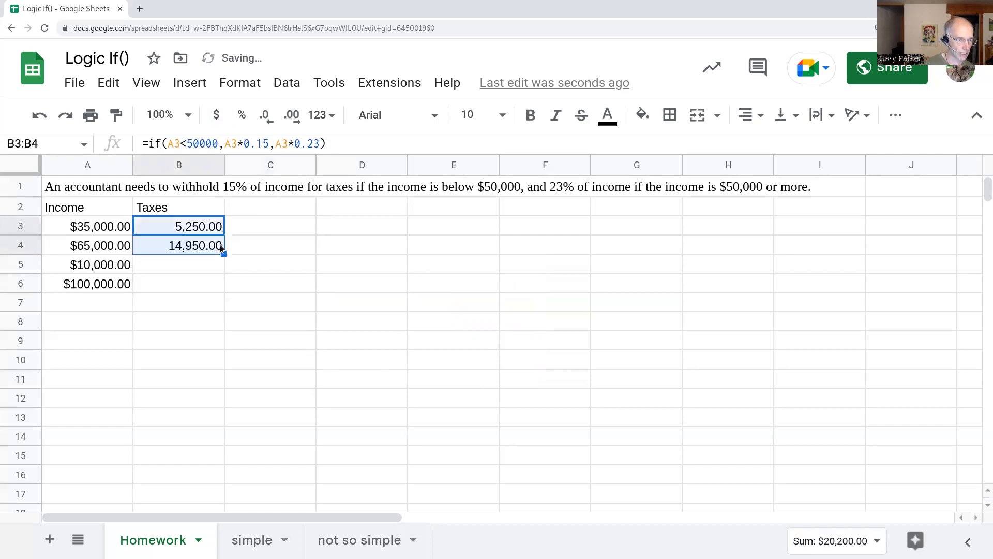
click(233, 249)
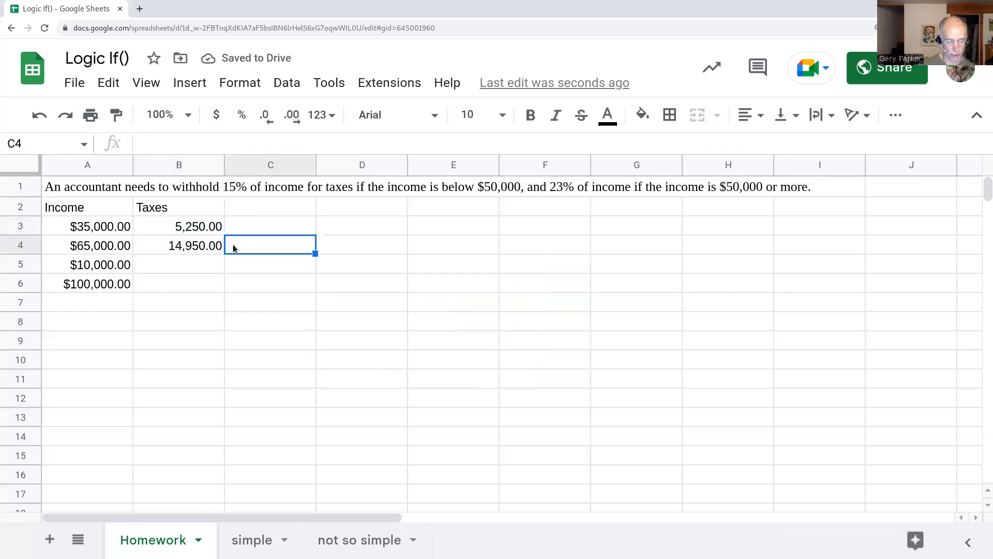
text(=)
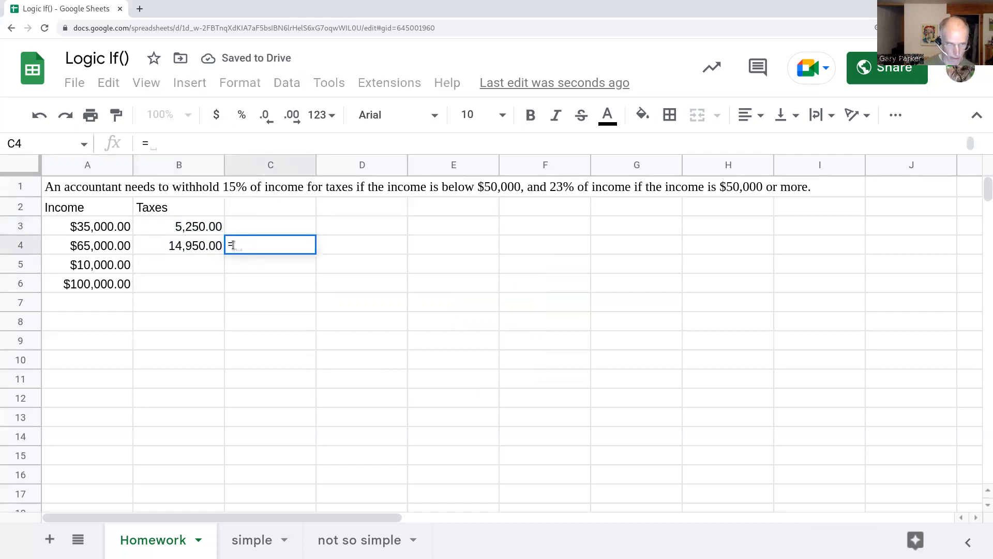
text(23)
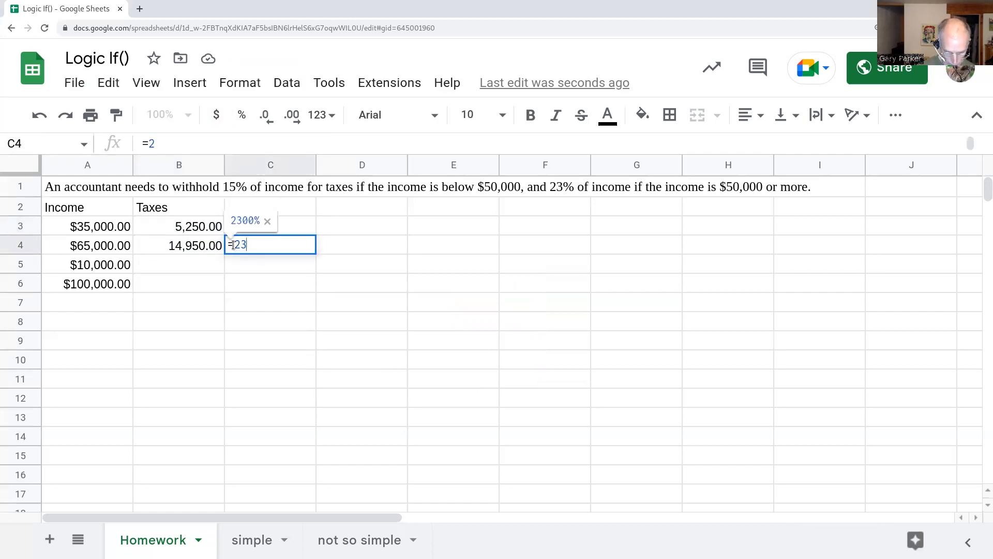
text(%*)
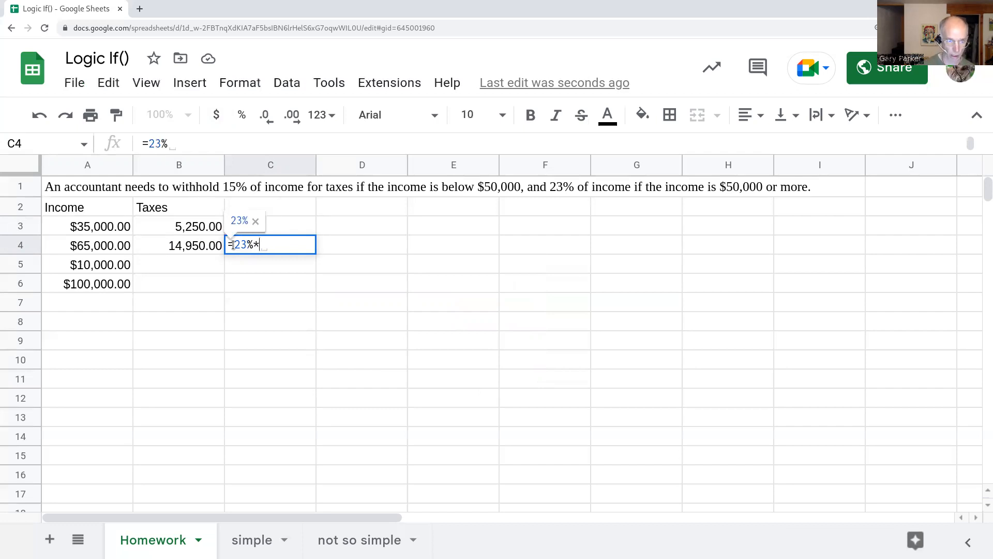
click(113, 247)
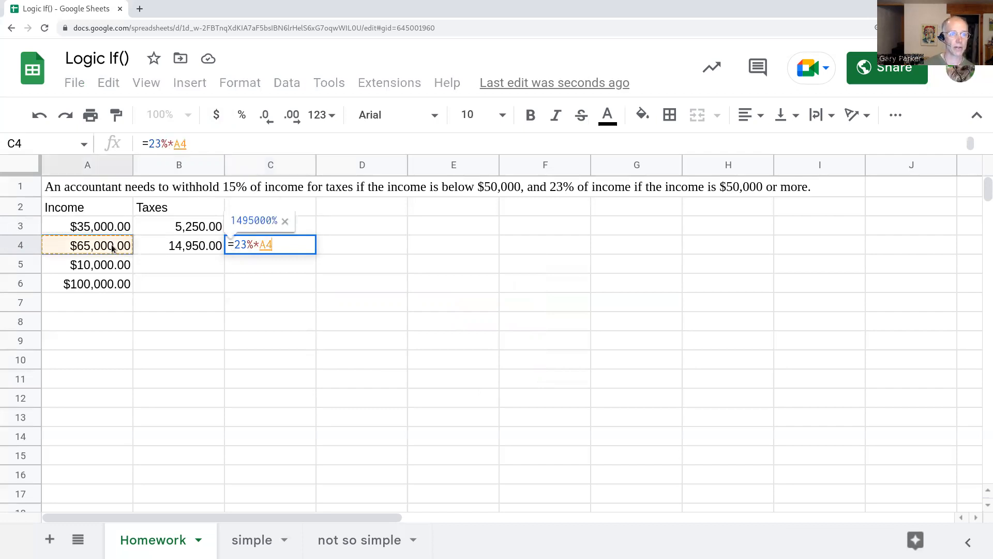
key(Return)
- Format the C4 check as currency, clear it, and compare with B4's 14,950.00
key(Up)
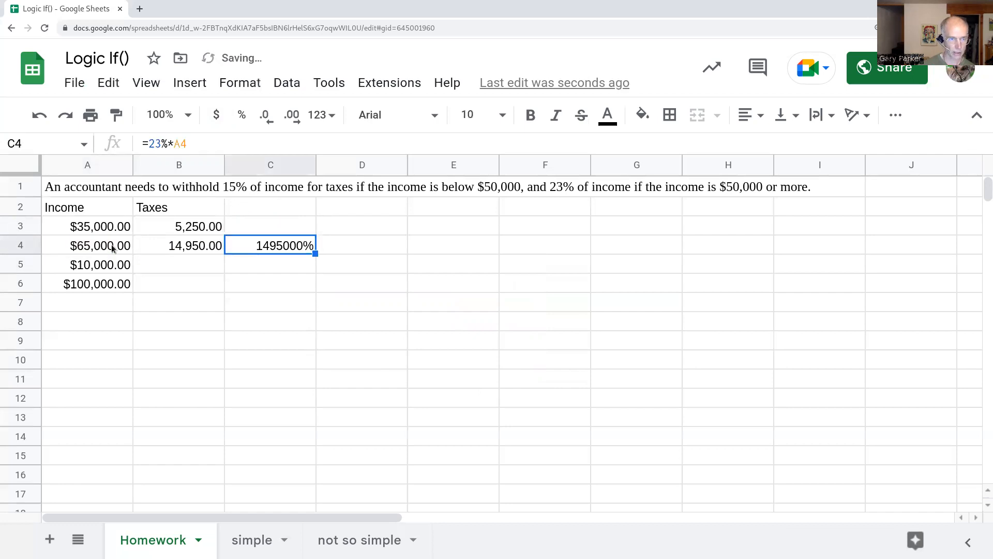
click(217, 117)
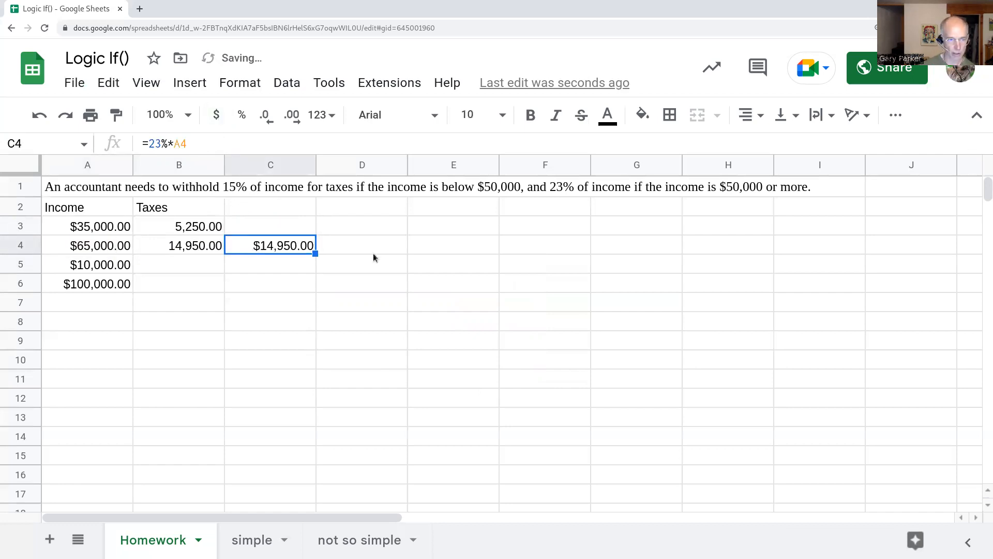
key(Delete)
click(202, 248)
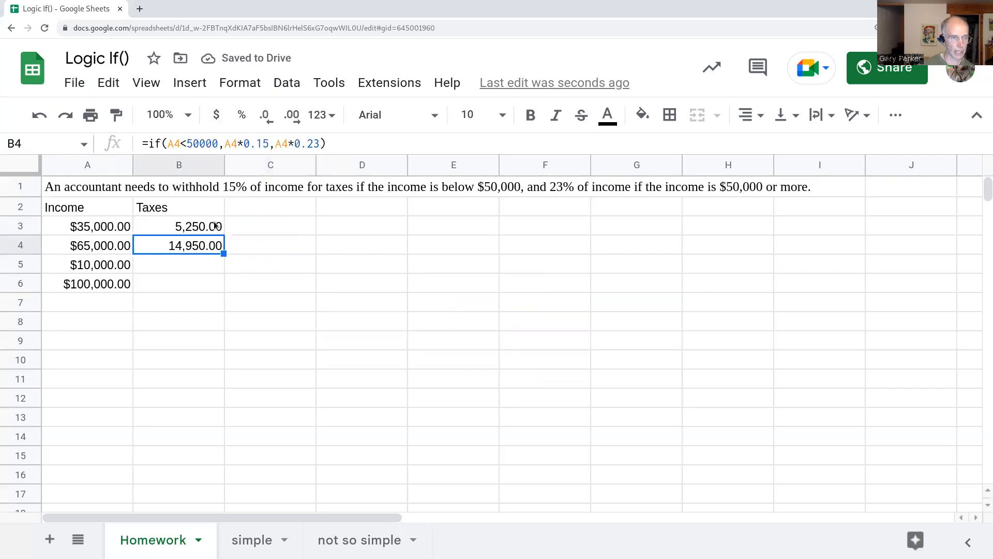
- Fill B3's IF formula down through B6 and inspect the B6 formula returning 23,000.00
click(213, 230)
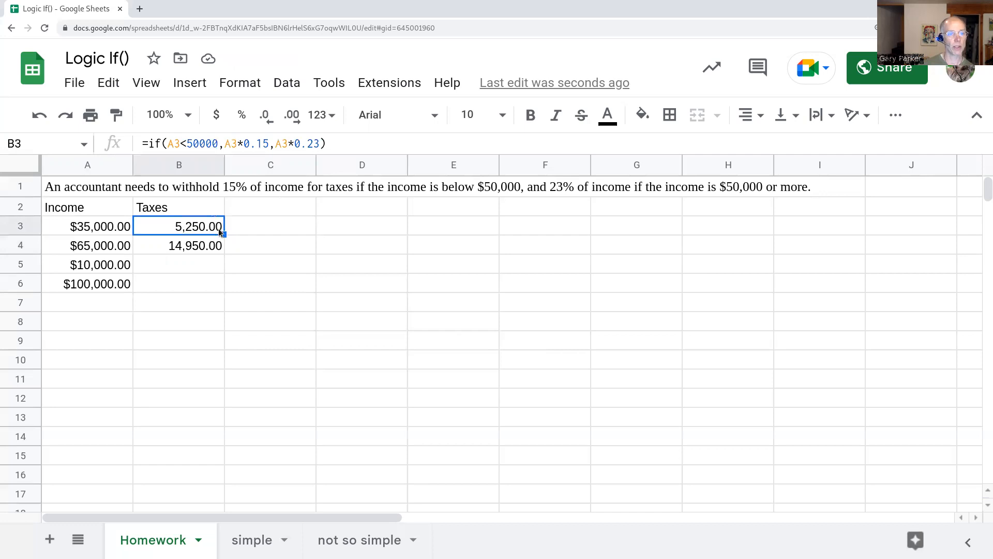
drag(224, 236, 215, 290)
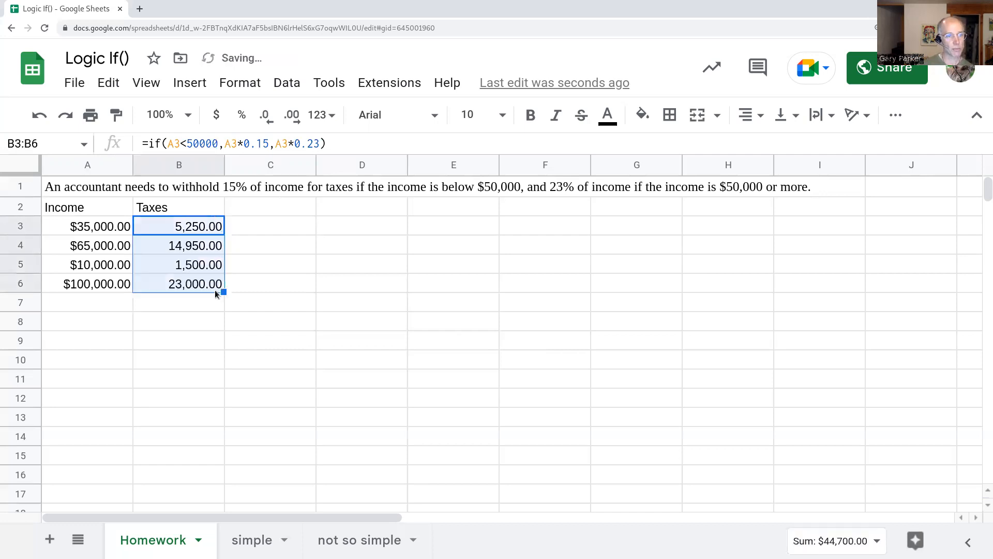
double_click(194, 283)
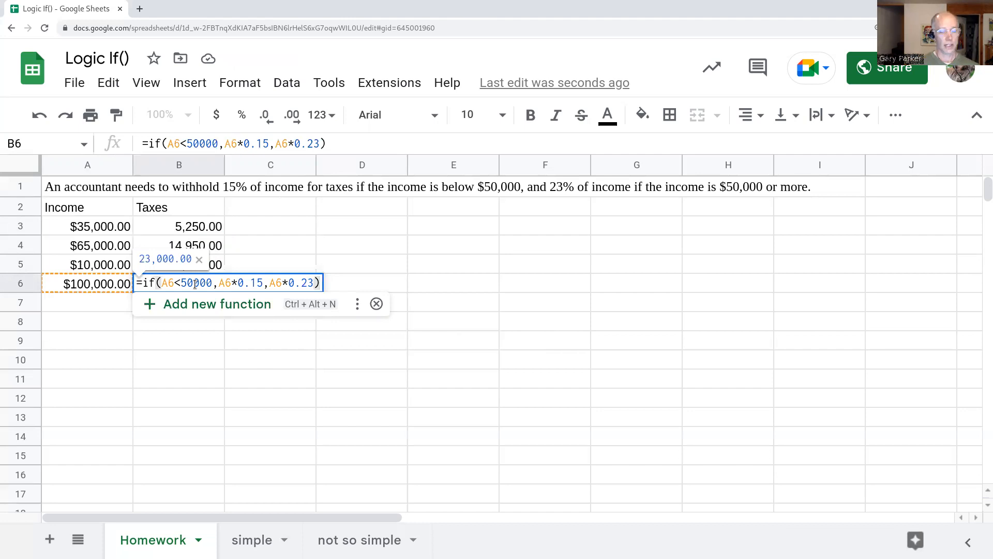
key(Return)
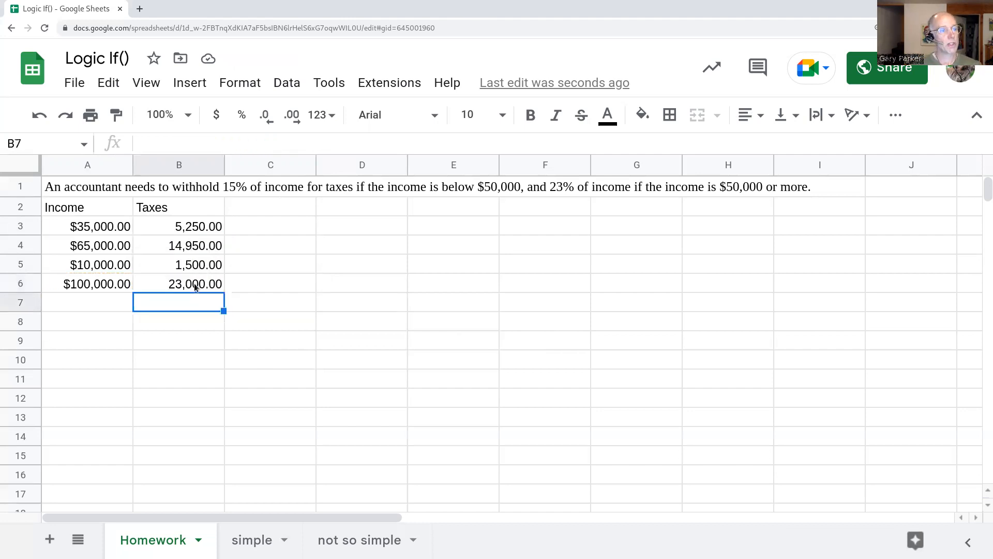
click(102, 265)
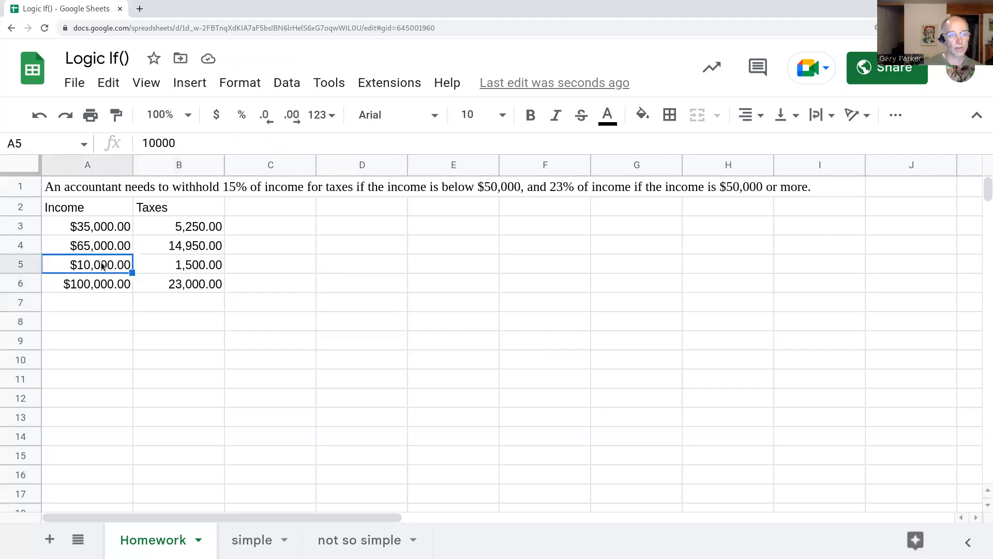
click(199, 266)
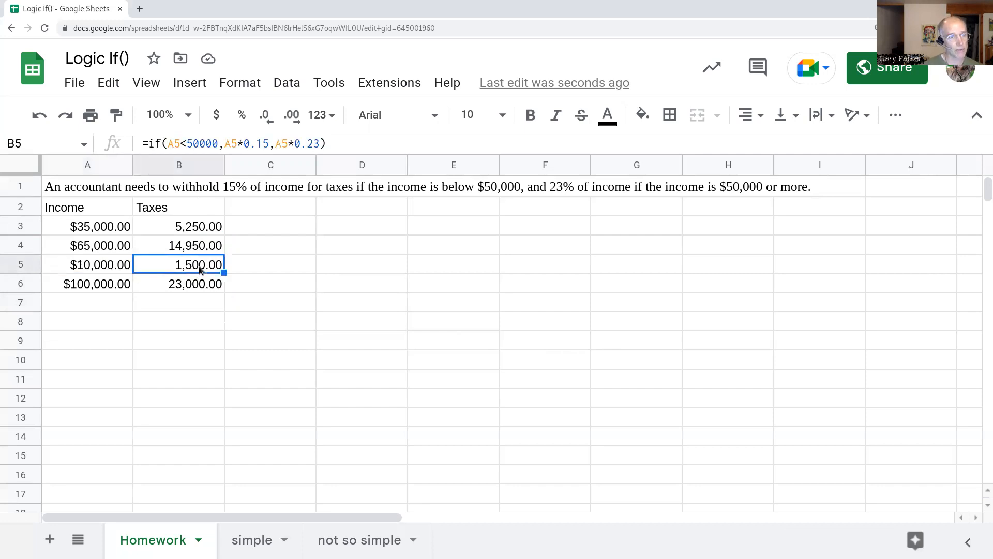
click(101, 285)
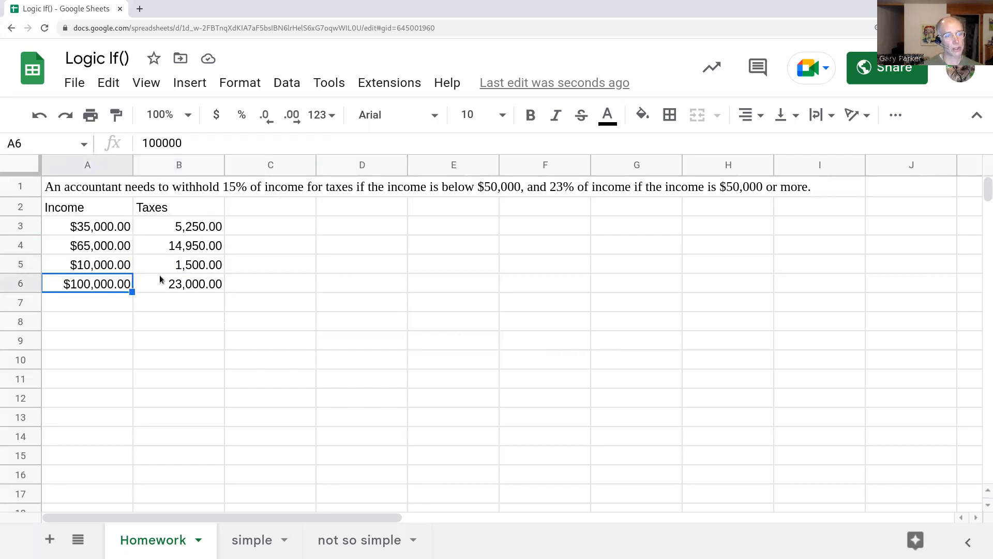
click(203, 288)
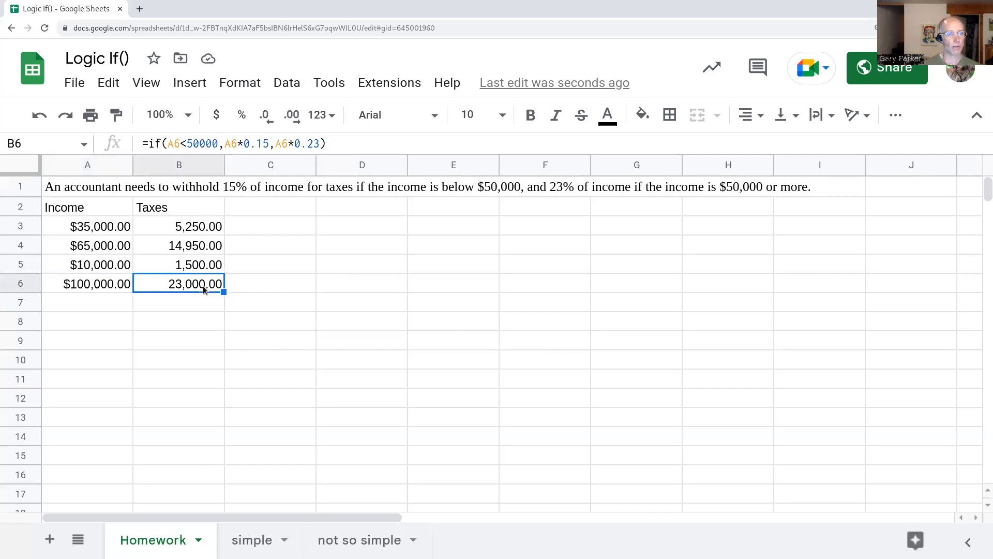
double_click(201, 226)
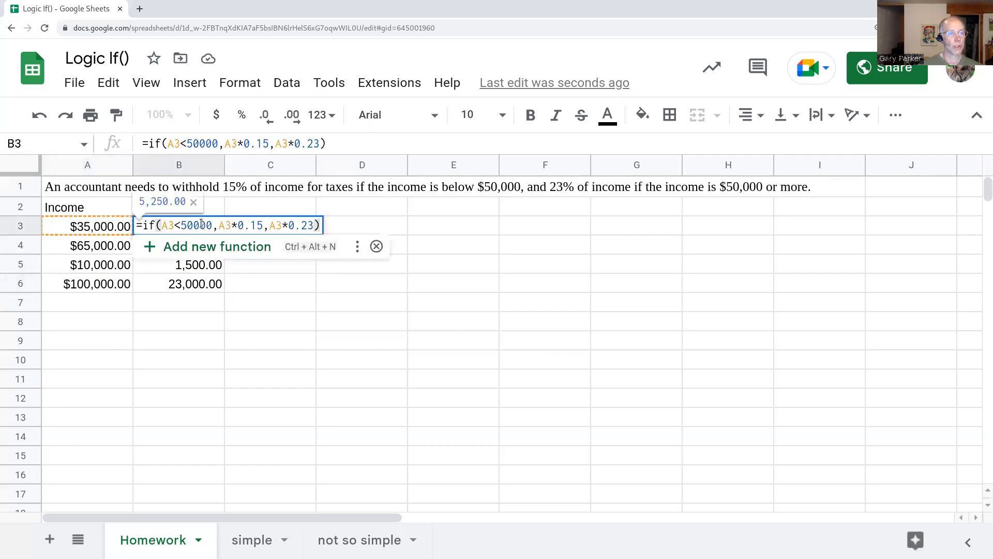